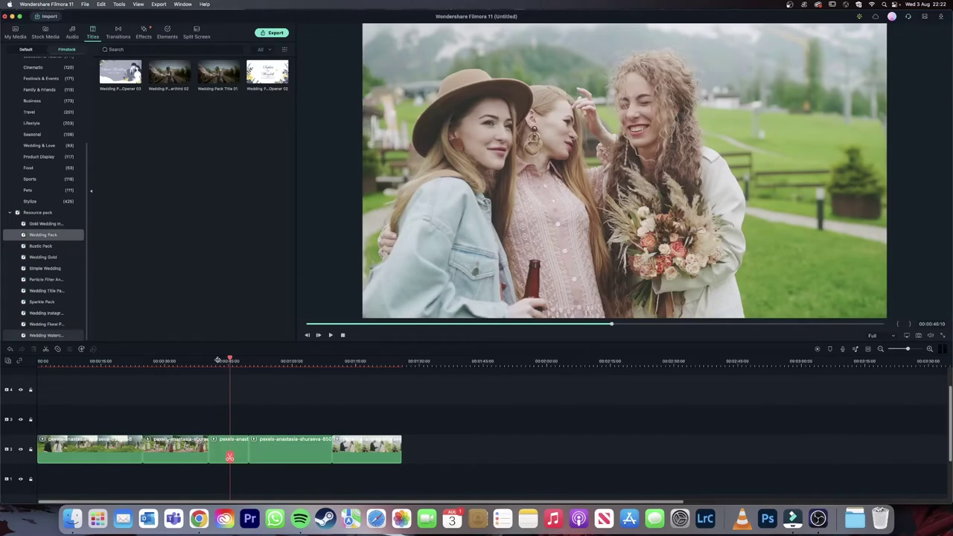
# - Scrub through the clips, then show the Wedding Title Pack title presets
pyautogui.click(78, 363)
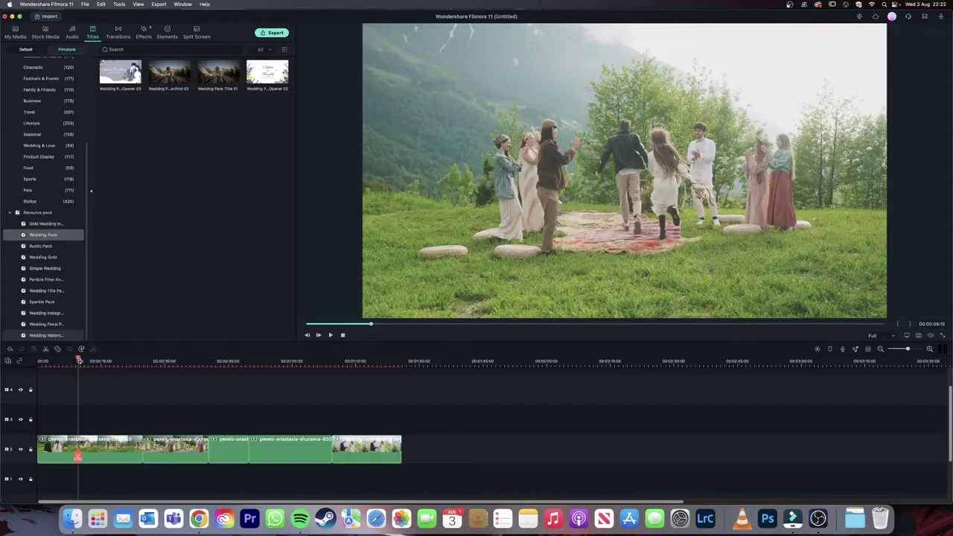
pyautogui.moveTo(257, 359); pyautogui.dragTo(103, 359)
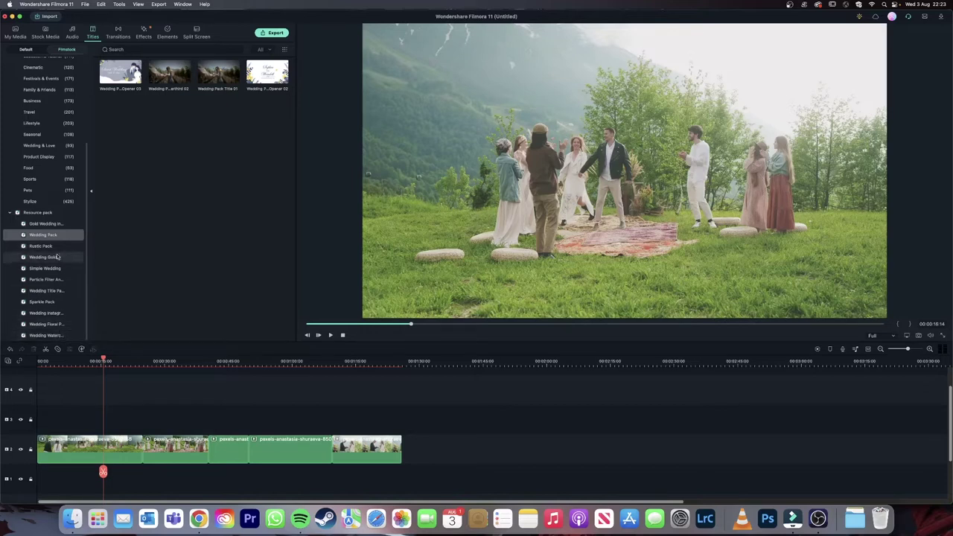
pyautogui.click(47, 291)
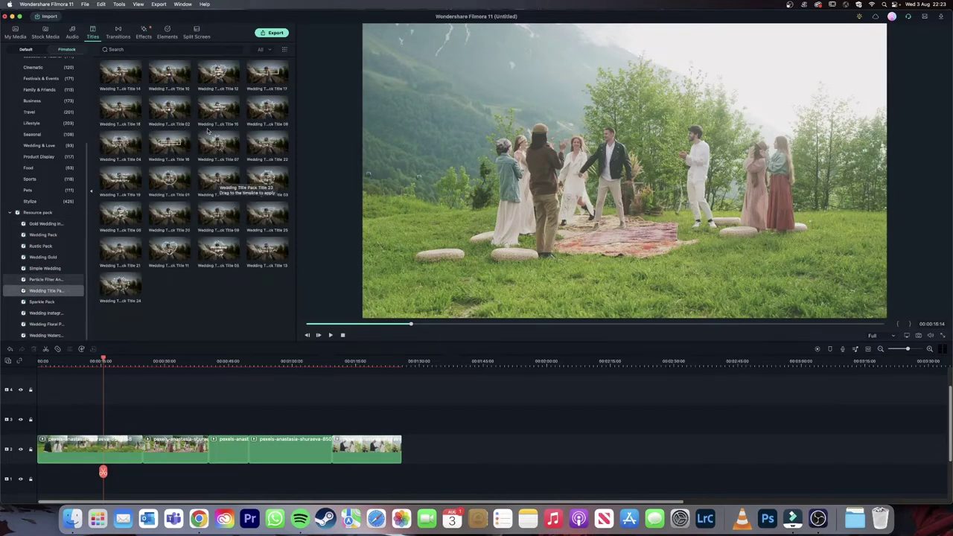
# - Place Wedding Title Pack Title 07 on track 3, extended back to the timeline's start
pyautogui.click(227, 144)
pyautogui.moveTo(190, 229); pyautogui.dragTo(106, 415)
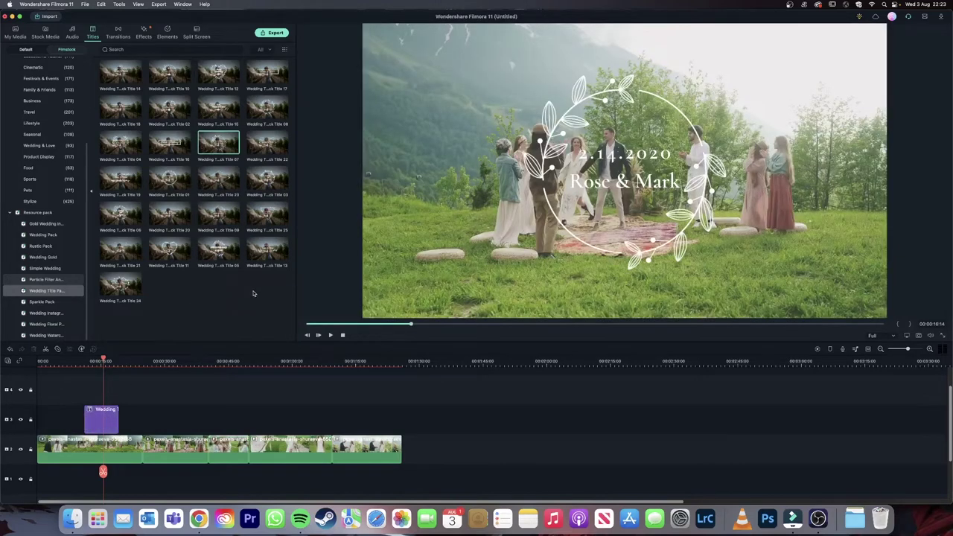
pyautogui.click(267, 143)
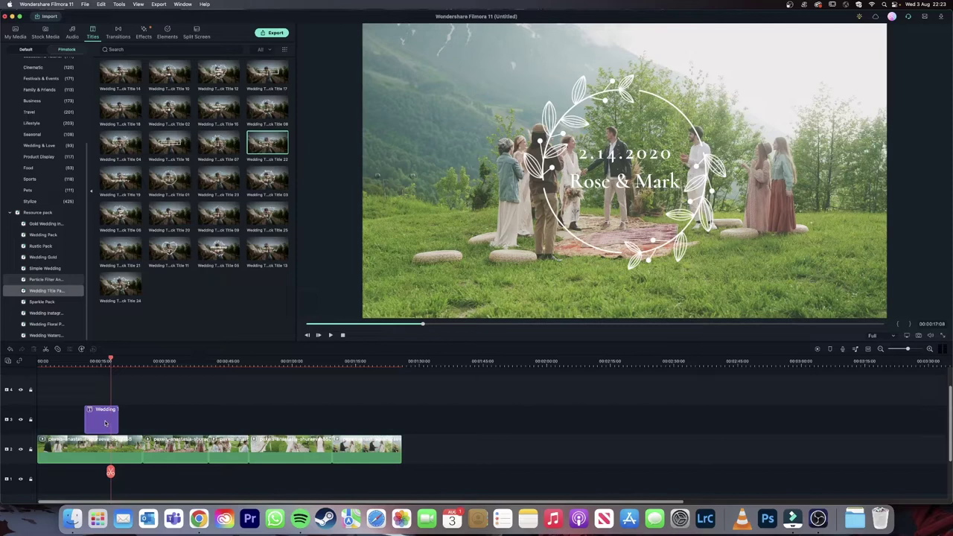
pyautogui.moveTo(99, 422); pyautogui.dragTo(141, 423)
pyautogui.moveTo(73, 422); pyautogui.dragTo(38, 421)
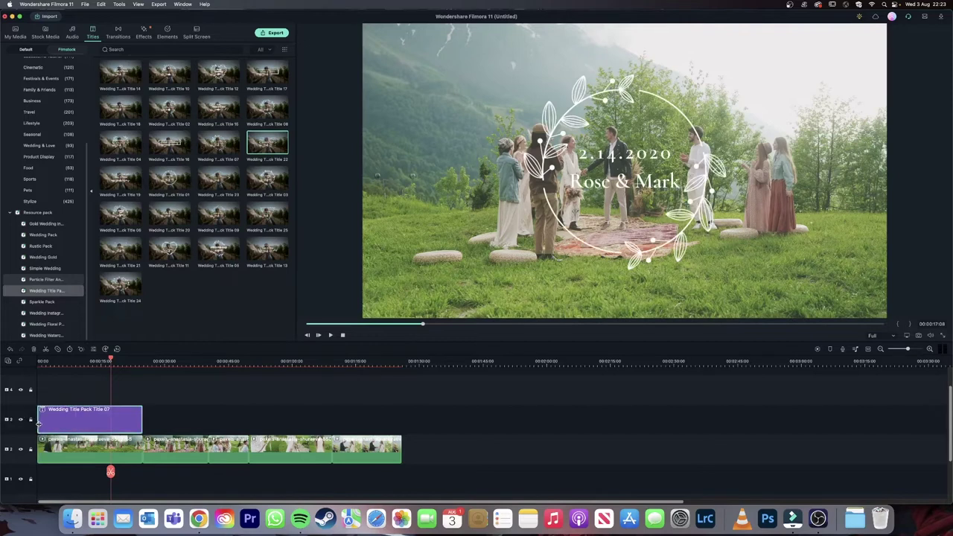
# - Change the wreath title's date to 05.05.2020 and position it just below the names
pyautogui.doubleClick(94, 427)
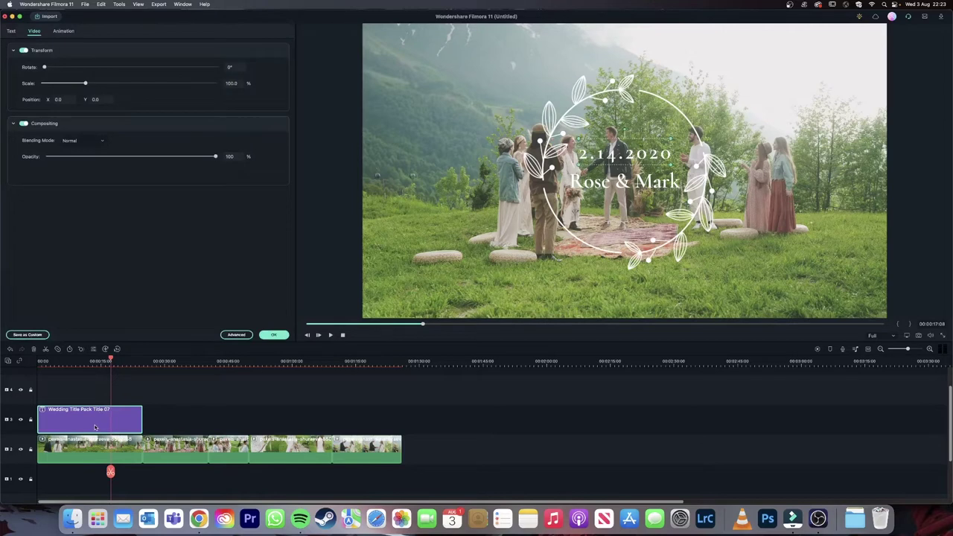
pyautogui.click(11, 32)
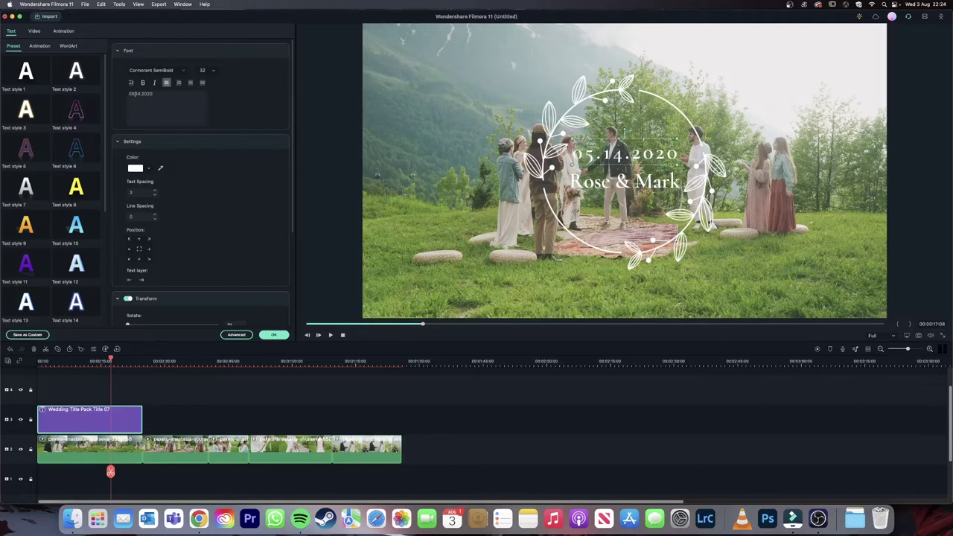
pyautogui.press('BackSpace')
pyautogui.press('BackSpace')
pyautogui.write('05')
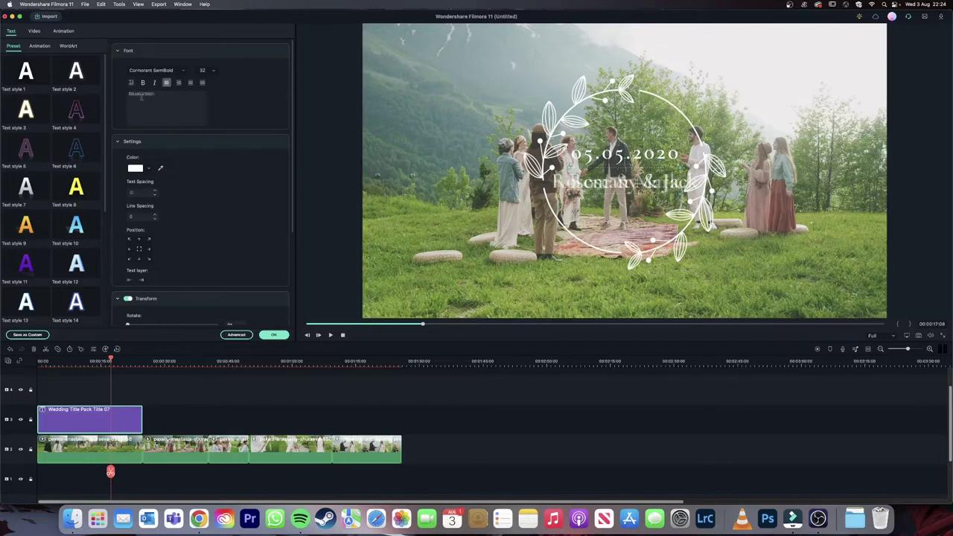
pyautogui.moveTo(656, 154)
pyautogui.mouseDown()
pyautogui.moveTo(663, 209)
pyautogui.moveTo(659, 96)
pyautogui.moveTo(661, 205)
pyautogui.moveTo(662, 168)
pyautogui.mouseUp()
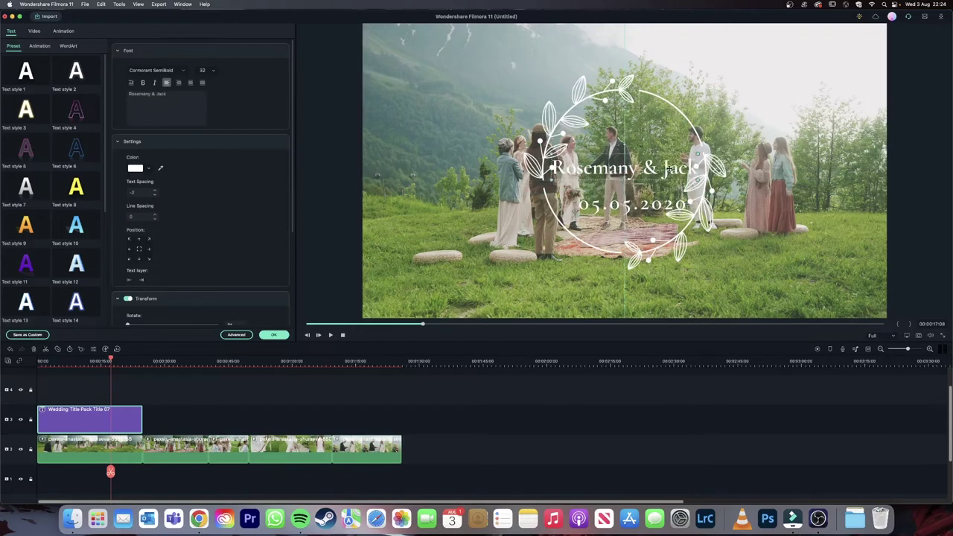
pyautogui.moveTo(646, 213); pyautogui.dragTo(639, 166)
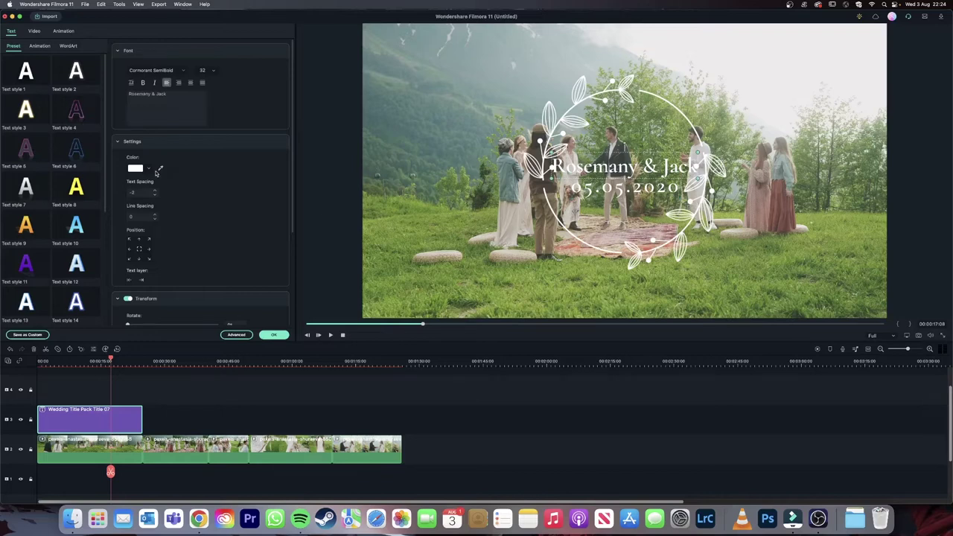
# - Color the couple's names pink and confirm the title edits
pyautogui.click(153, 172)
pyautogui.moveTo(168, 235); pyautogui.dragTo(200, 226)
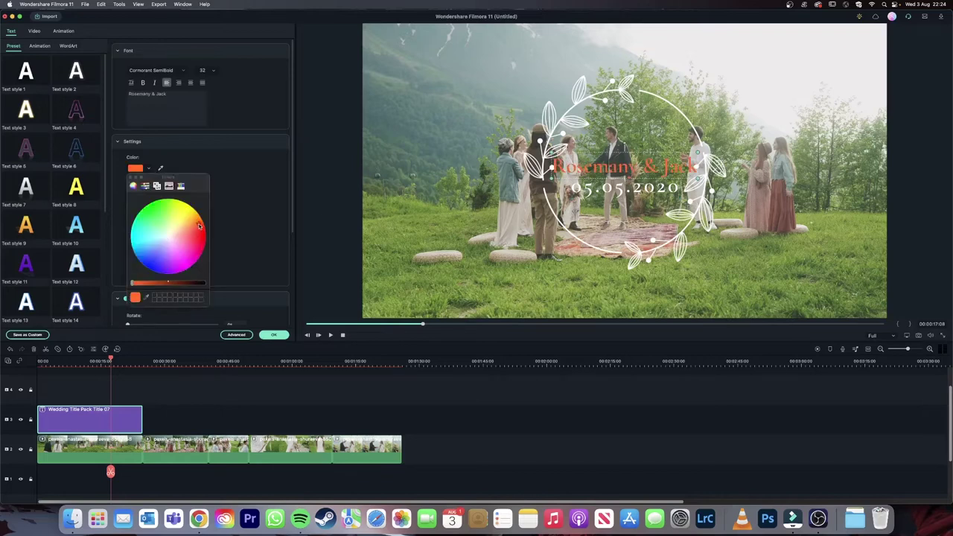
pyautogui.click(247, 181)
pyautogui.scroll(-3, 253, 156)
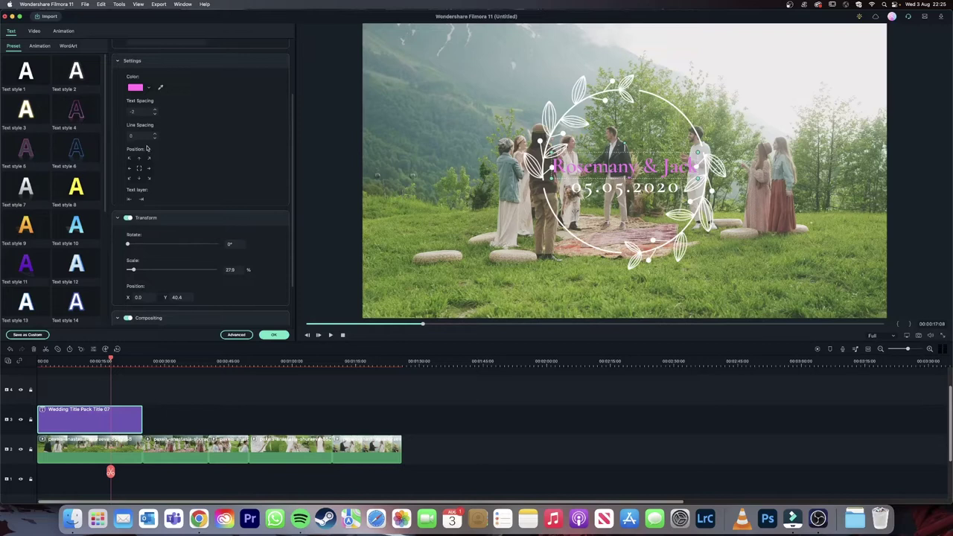
pyautogui.click(273, 334)
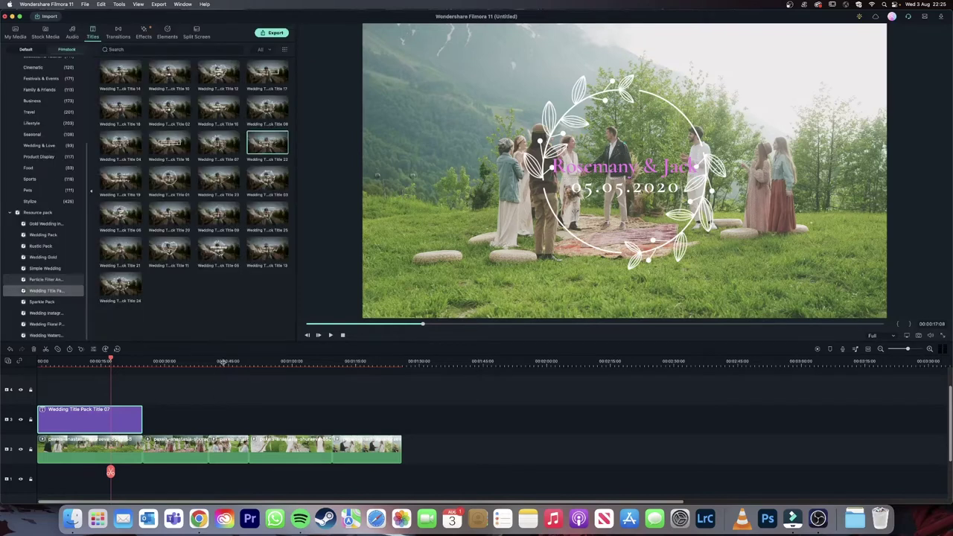
# - Add Wedding Gold Transition 02 at the cut between the first two clips
pyautogui.click(117, 37)
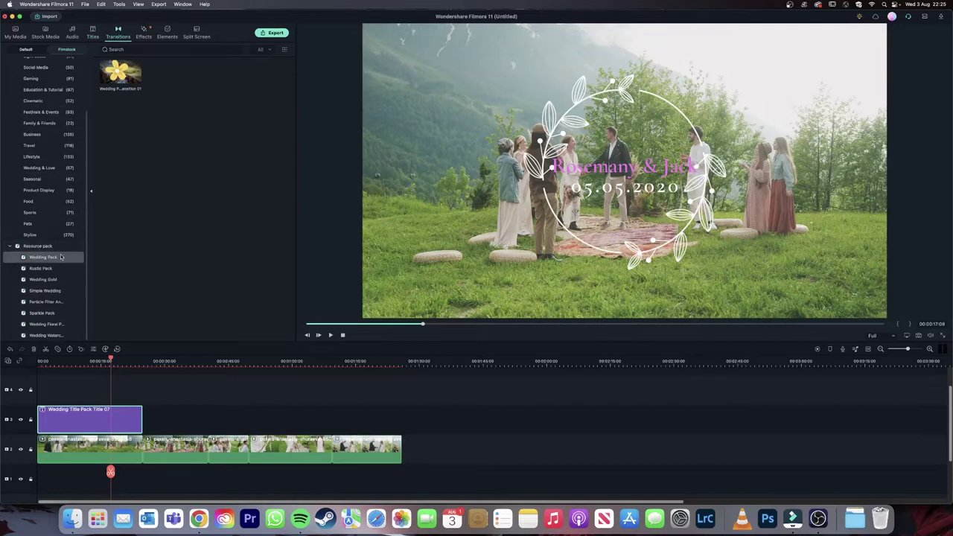
pyautogui.click(60, 281)
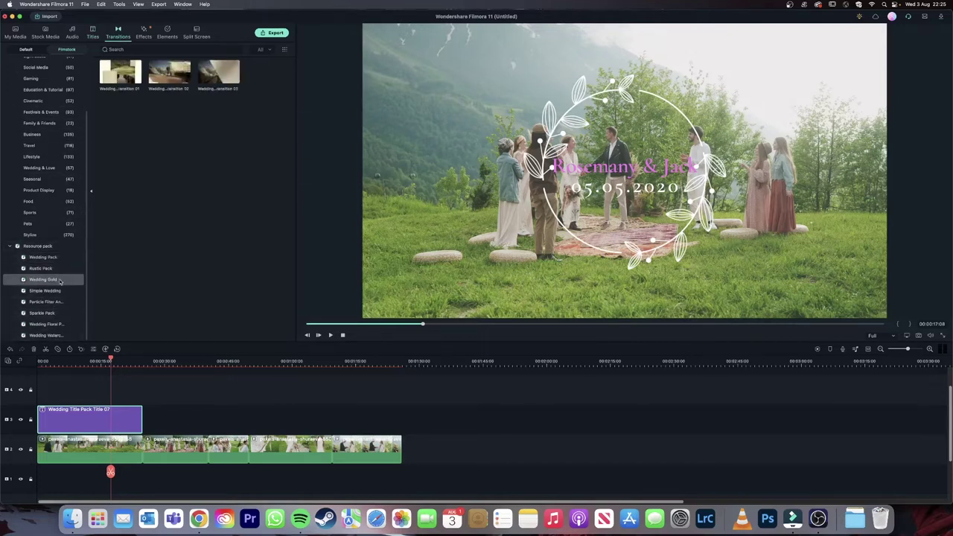
pyautogui.click(168, 74)
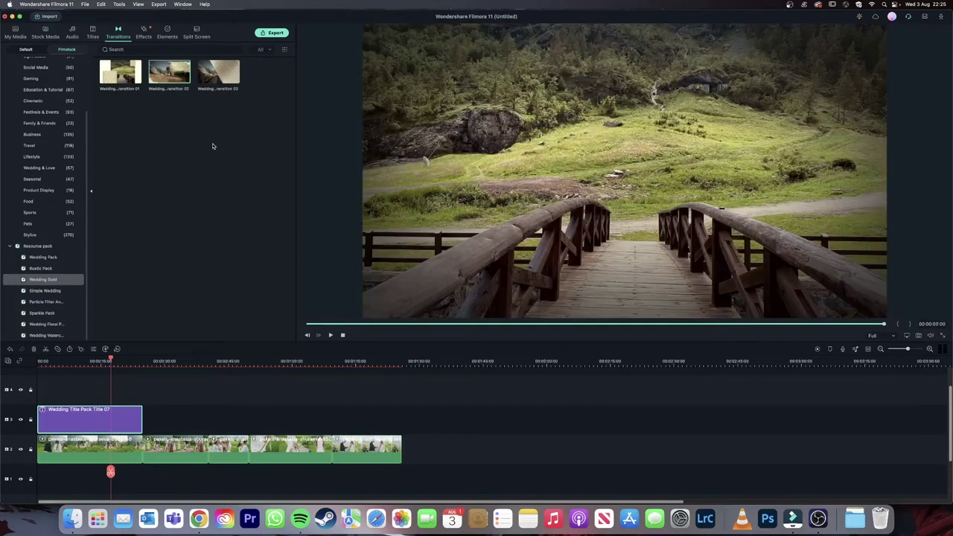
pyautogui.moveTo(172, 76); pyautogui.dragTo(142, 455)
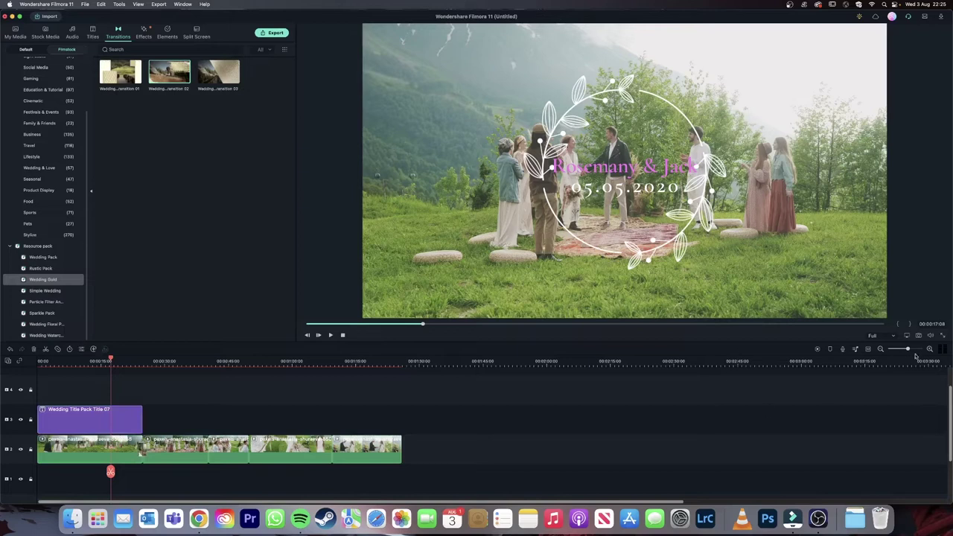
# - Play back the first transition and lengthen its duration, then fit the timeline
pyautogui.moveTo(909, 350); pyautogui.dragTo(914, 350)
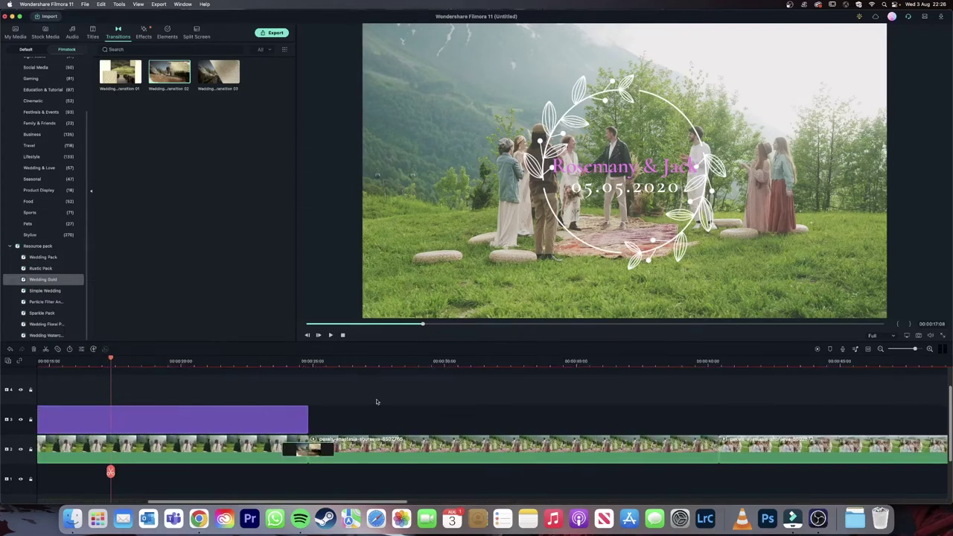
pyautogui.click(244, 362)
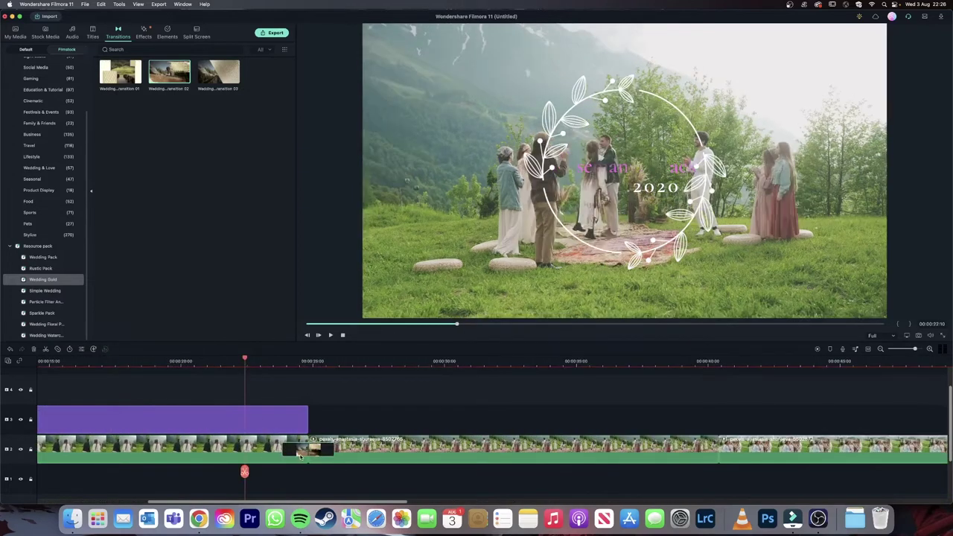
pyautogui.press('space')
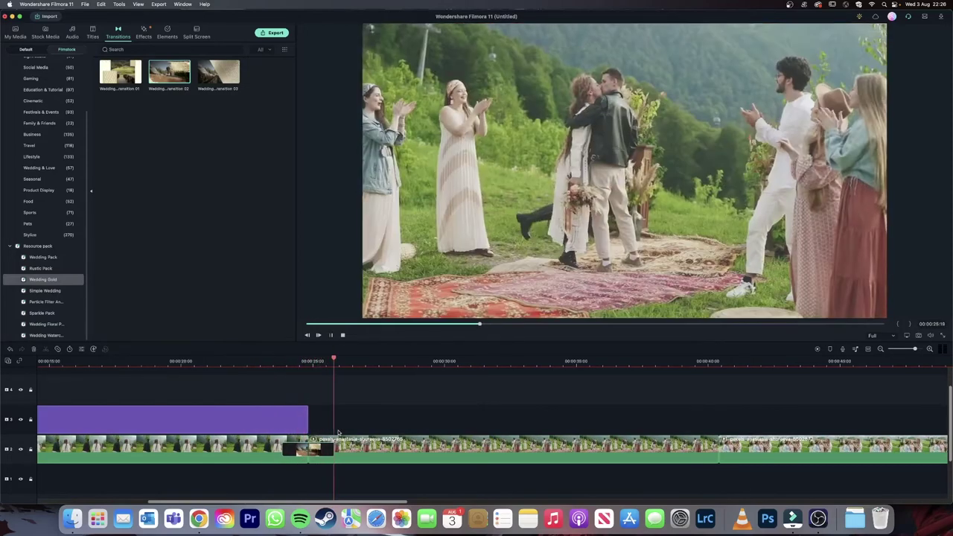
pyautogui.moveTo(333, 451)
pyautogui.mouseDown()
pyautogui.moveTo(400, 449)
pyautogui.moveTo(330, 446)
pyautogui.mouseUp()
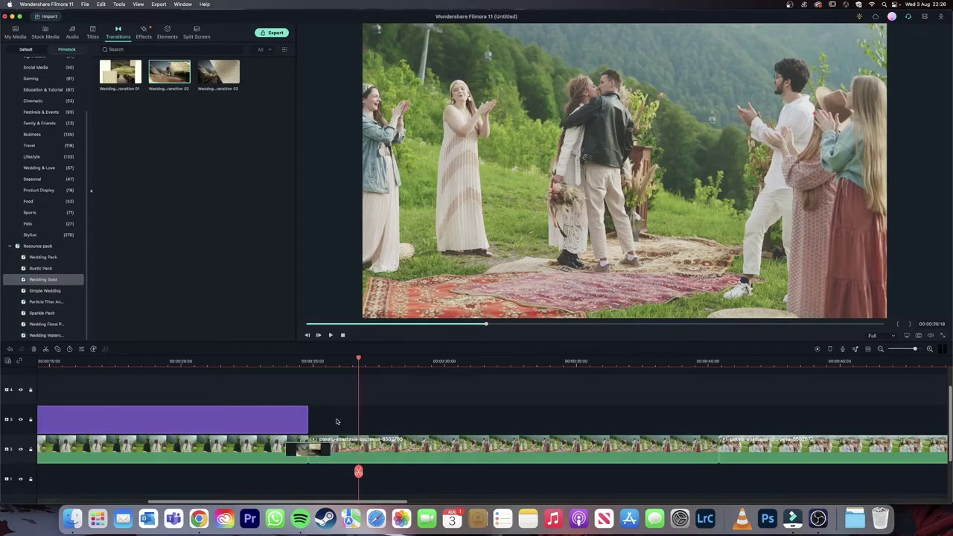
pyautogui.hotkey('shift', 'z')
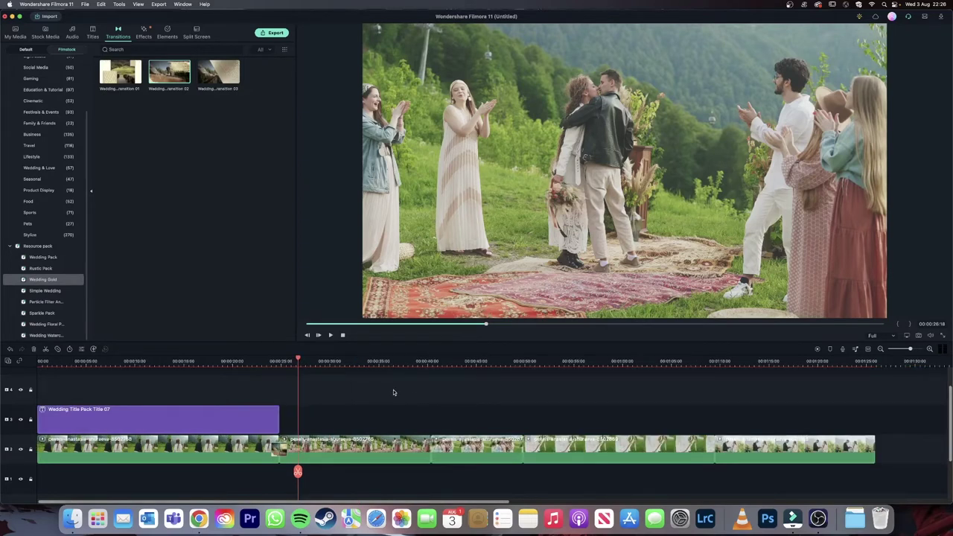
# - Add wedding transitions, including Wedding Transition 03, at the next two clip cuts
pyautogui.moveTo(223, 75); pyautogui.dragTo(426, 451)
pyautogui.moveTo(119, 73); pyautogui.dragTo(525, 451)
pyautogui.click(514, 362)
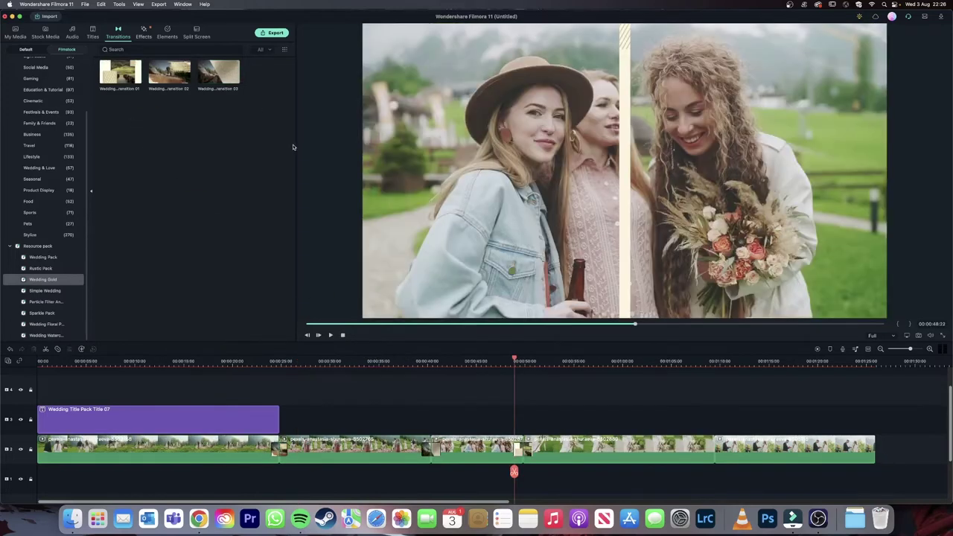
pyautogui.click(147, 34)
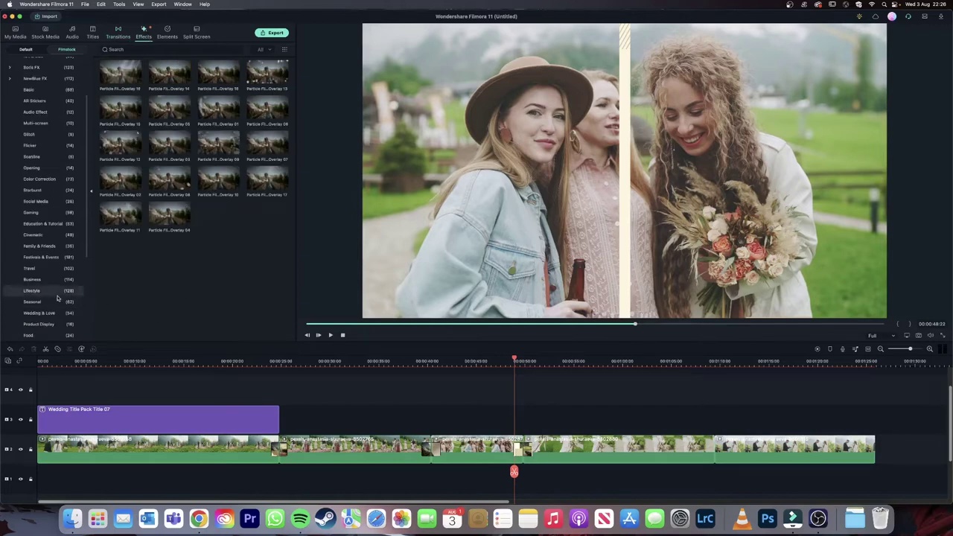
# - Add Light Leaks Overlay 03 on track 3, stretched to the video's end at 43% opacity
pyautogui.scroll(-4, 45, 302)
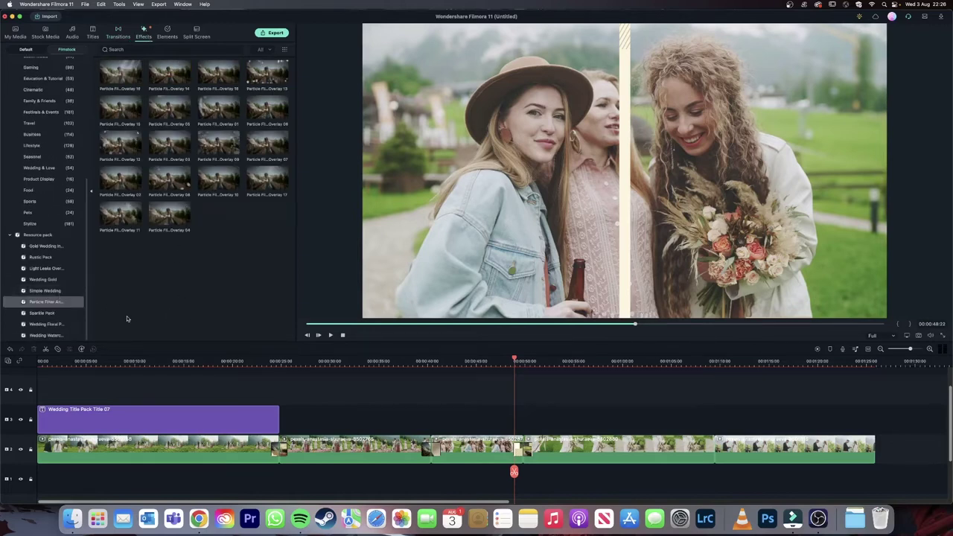
pyautogui.click(62, 271)
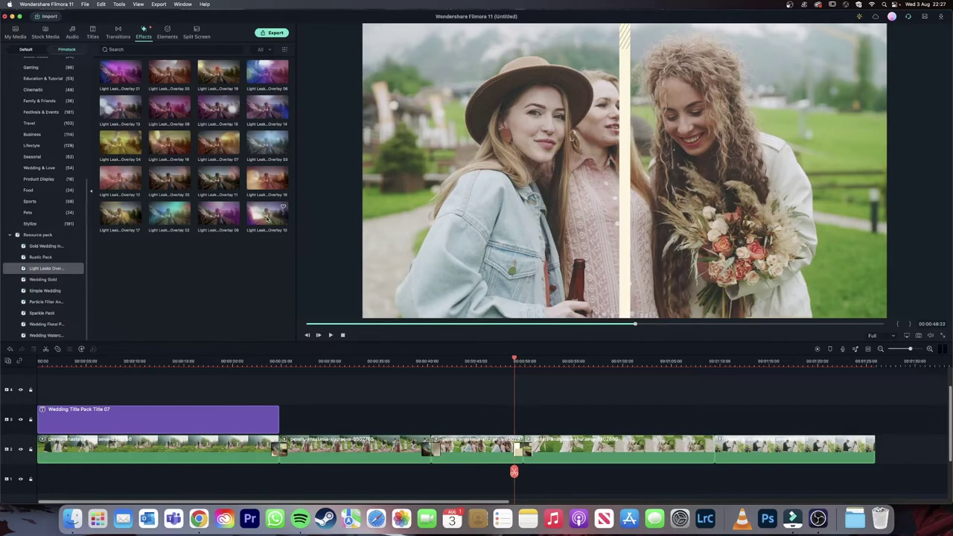
pyautogui.moveTo(270, 141); pyautogui.dragTo(468, 422)
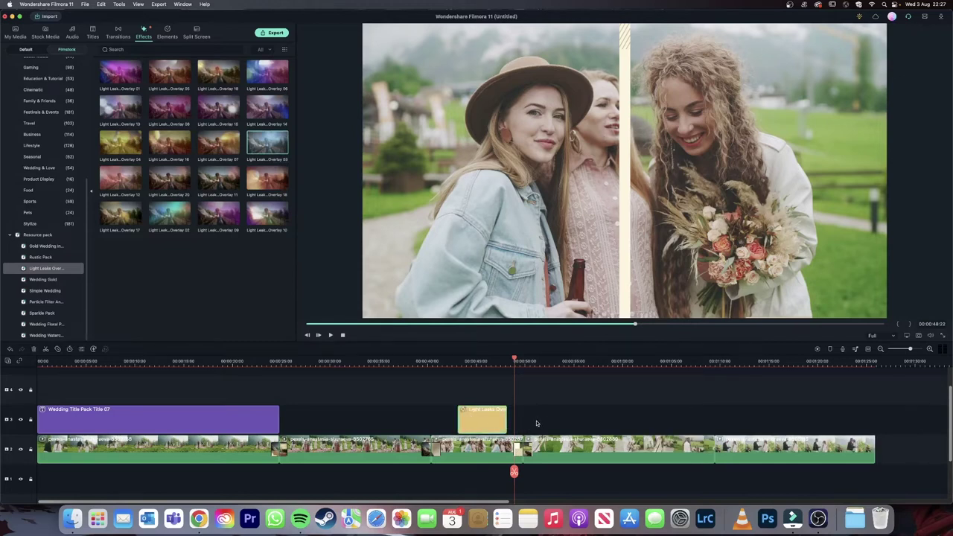
pyautogui.moveTo(505, 421); pyautogui.dragTo(876, 422)
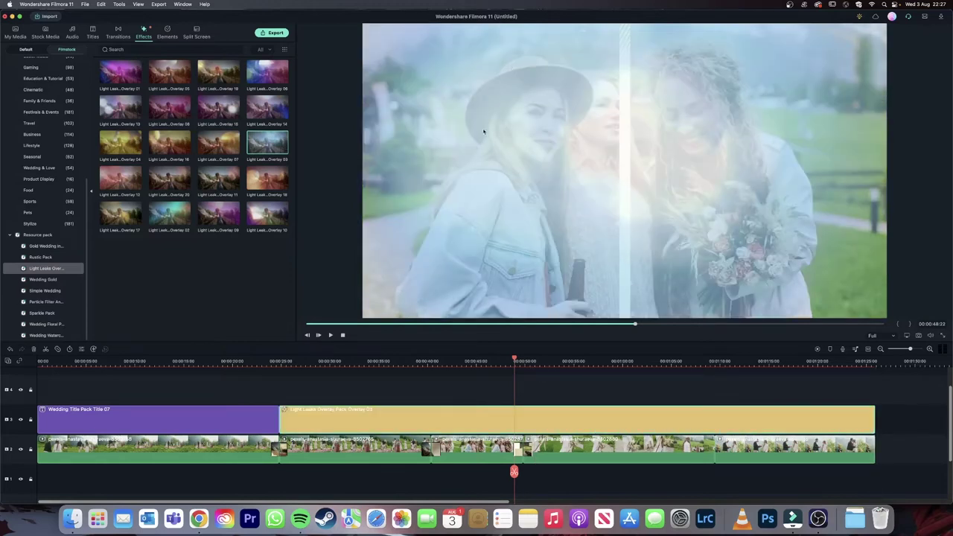
pyautogui.doubleClick(536, 420)
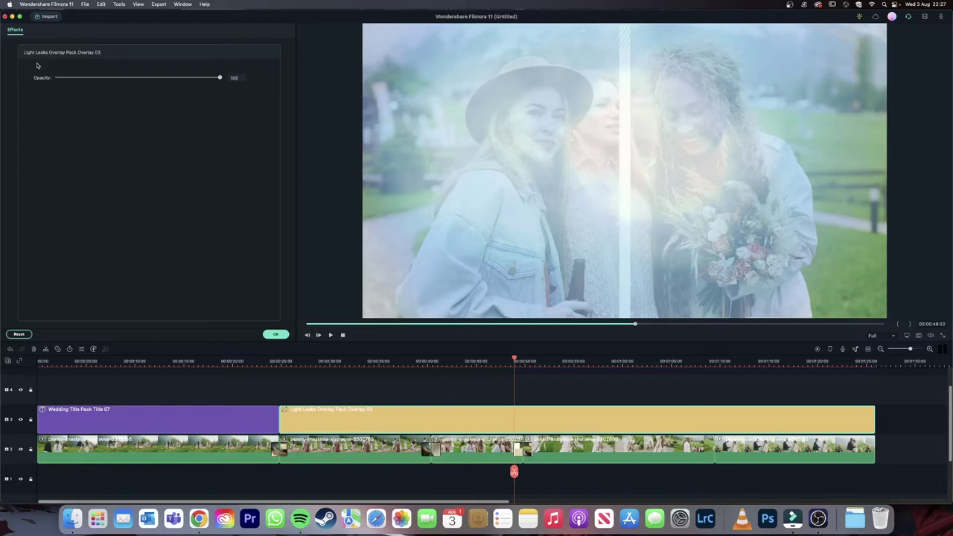
pyautogui.moveTo(221, 79); pyautogui.dragTo(126, 80)
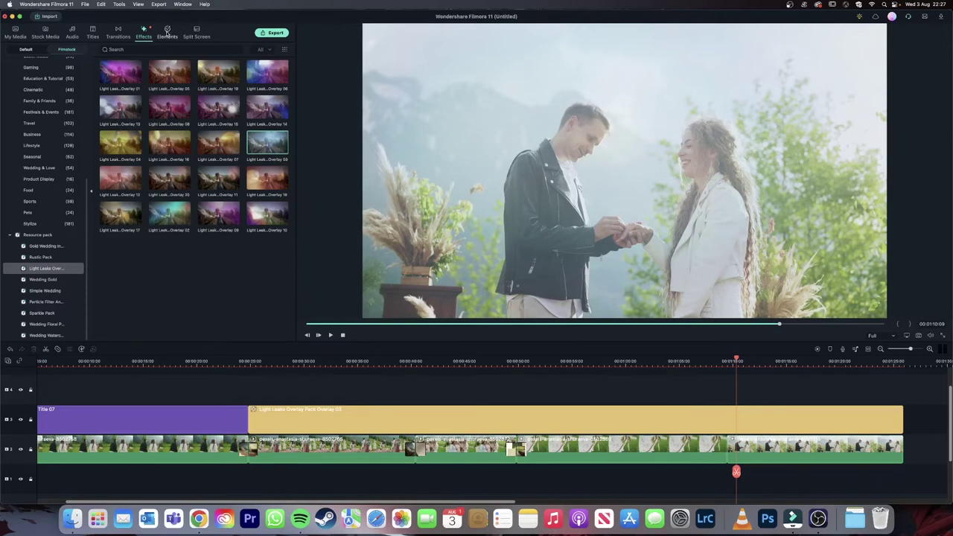
pyautogui.click(167, 31)
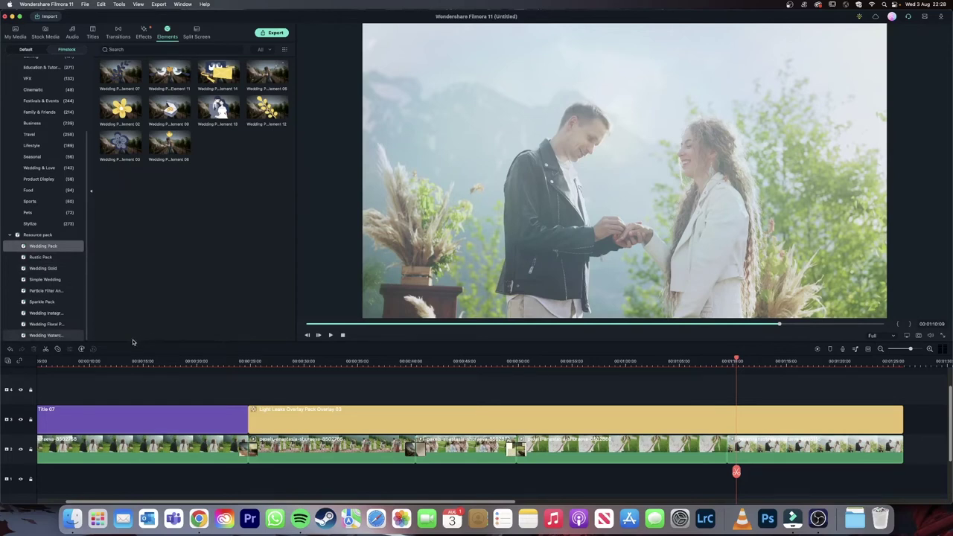
# - Add Wedding Watercolor Element 16 on track 4, scaled to 83.6% and shifted up-right
pyautogui.click(60, 336)
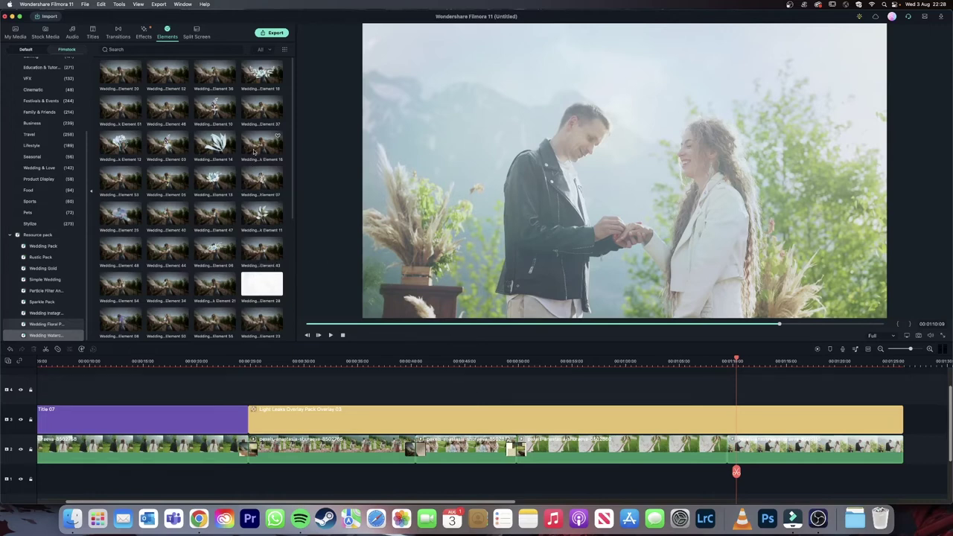
pyautogui.moveTo(264, 97); pyautogui.dragTo(839, 398)
pyautogui.click(778, 399)
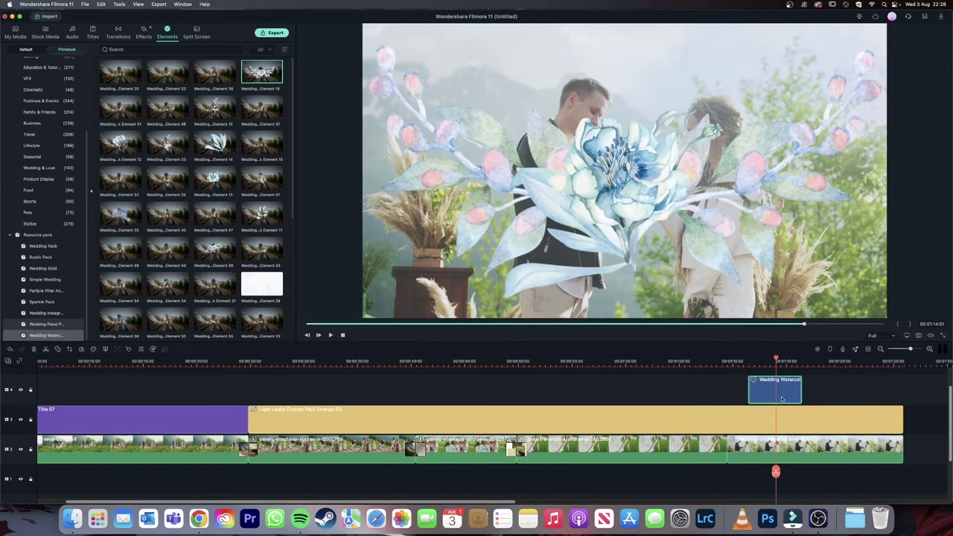
pyautogui.doubleClick(779, 396)
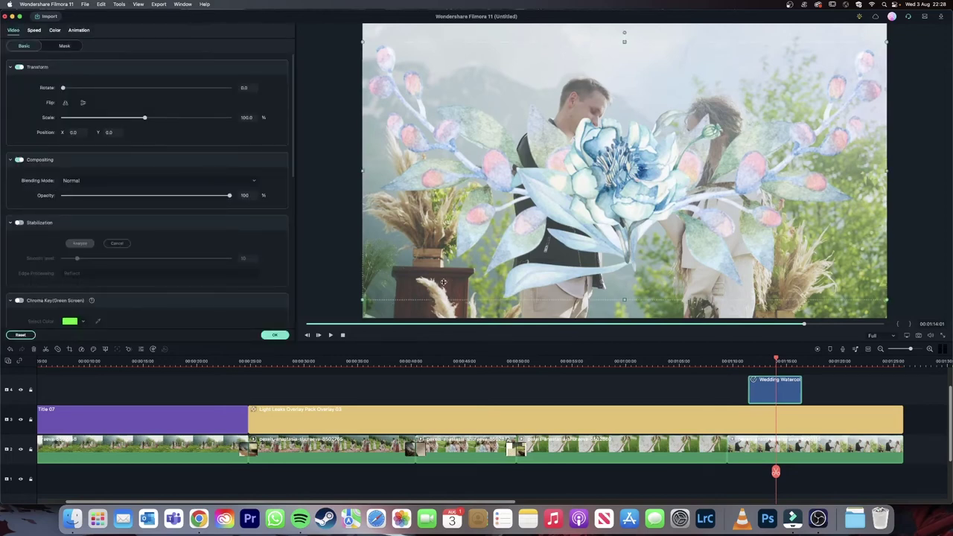
pyautogui.moveTo(364, 300); pyautogui.dragTo(514, 216)
pyautogui.moveTo(719, 71); pyautogui.dragTo(673, 141)
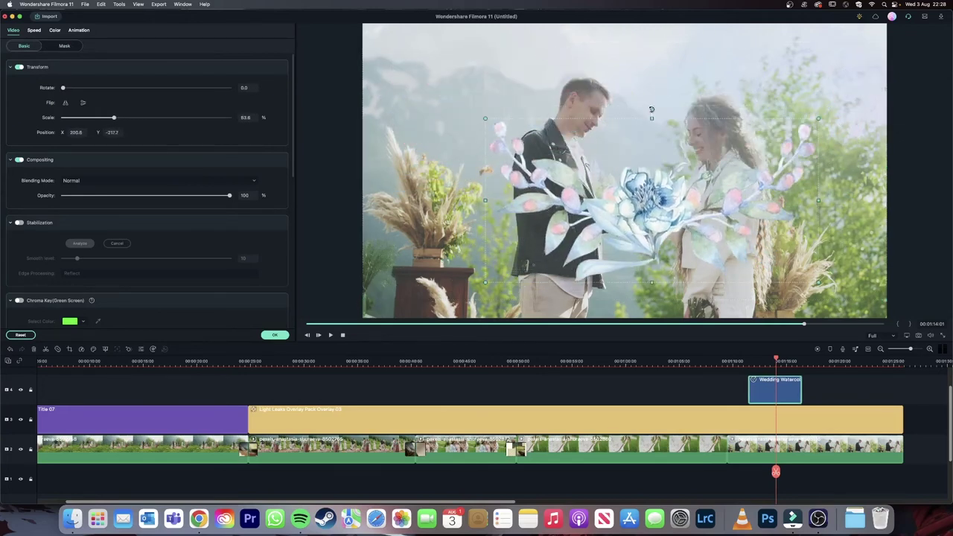
pyautogui.press('Return')
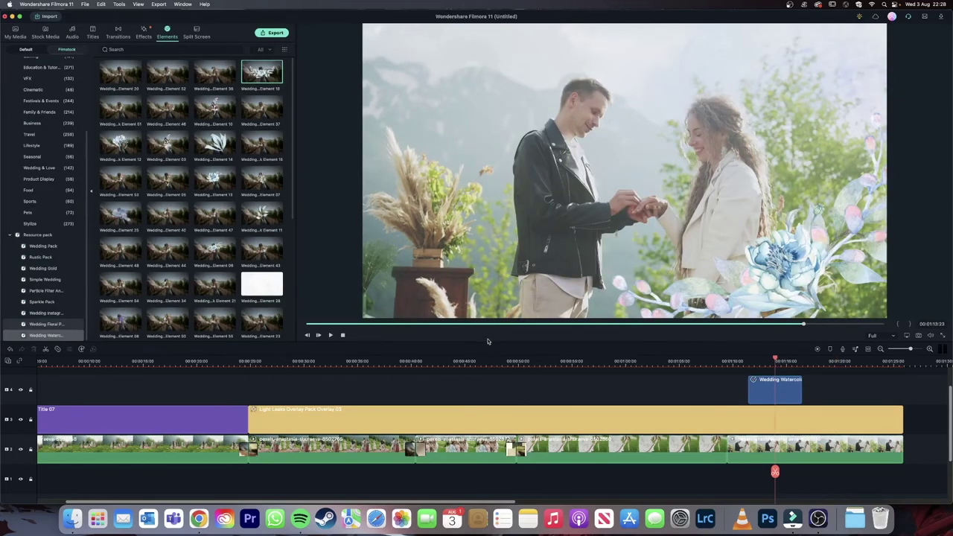
# - Enlarge the timeline and add Wedding Elements 03 and 11 on new tracks above
pyautogui.moveTo(488, 344); pyautogui.dragTo(426, 238)
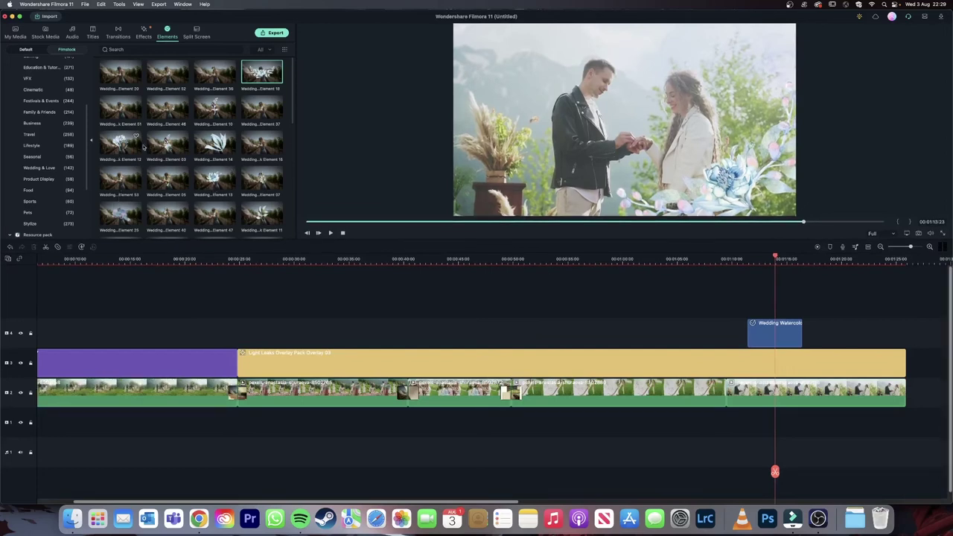
pyautogui.moveTo(167, 141); pyautogui.dragTo(782, 340)
pyautogui.scroll(-3, 188, 192)
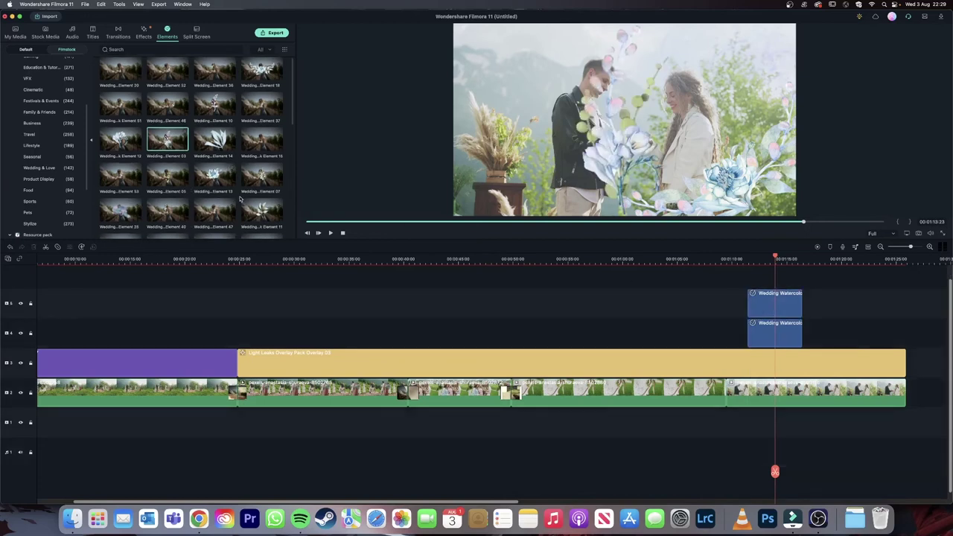
pyautogui.moveTo(261, 119); pyautogui.dragTo(779, 277)
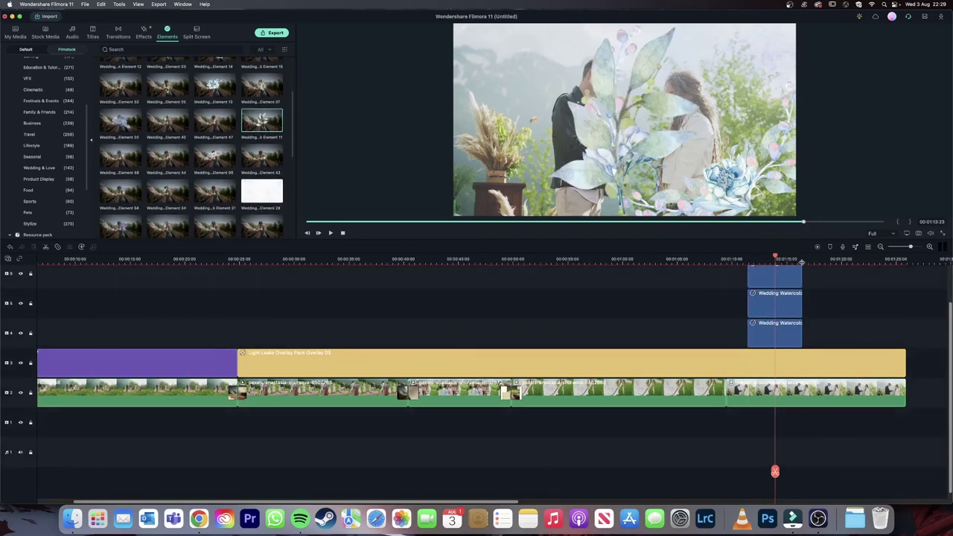
# - Rotate the top watercolor element to 315.2°, scale it to 85% and move it left
pyautogui.doubleClick(779, 302)
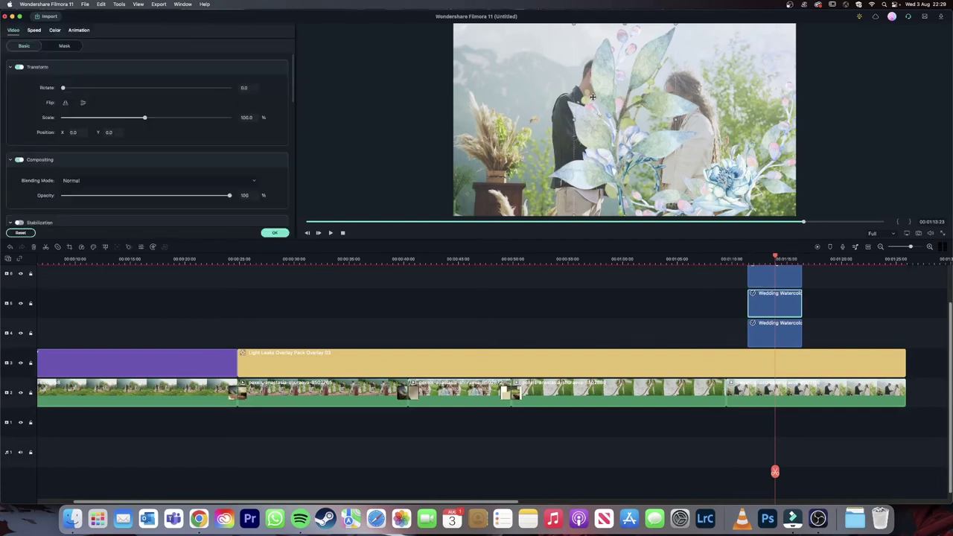
pyautogui.moveTo(561, 110); pyautogui.dragTo(587, 88)
pyautogui.moveTo(533, 67); pyautogui.dragTo(504, 34)
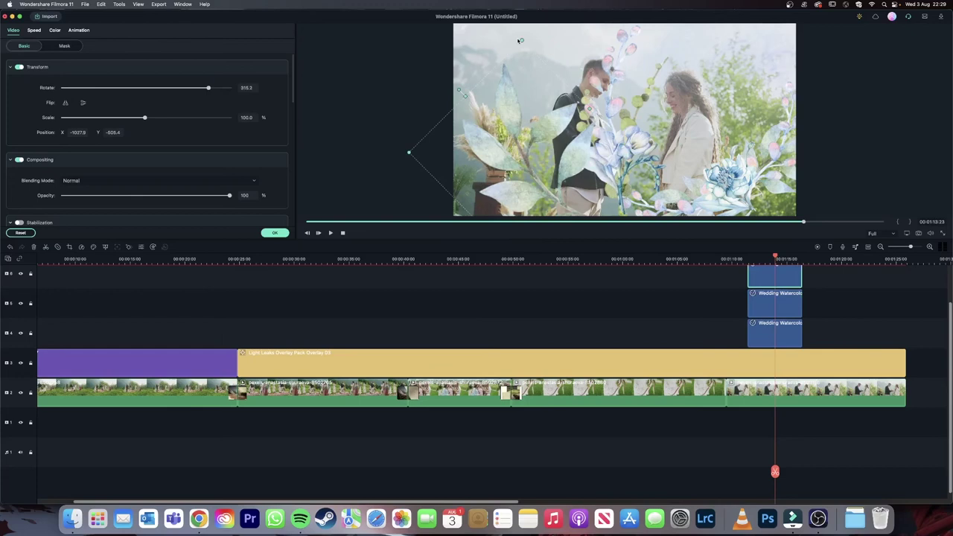
pyautogui.moveTo(459, 90); pyautogui.dragTo(441, 137)
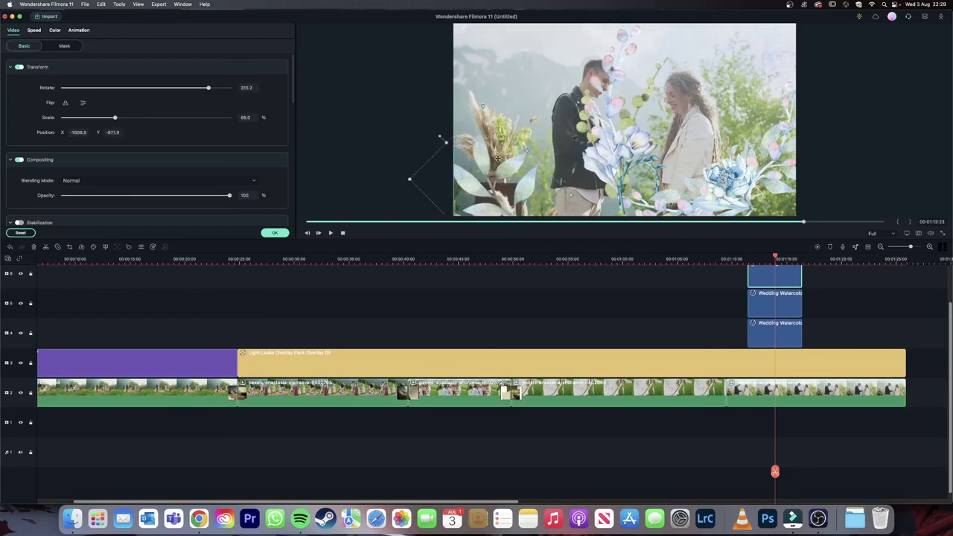
pyautogui.click(702, 259)
pyautogui.click(780, 259)
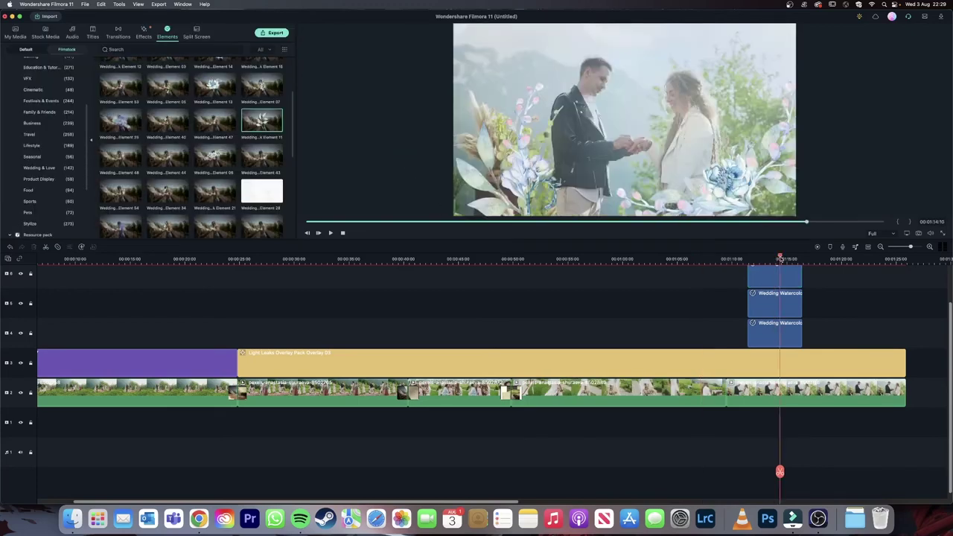